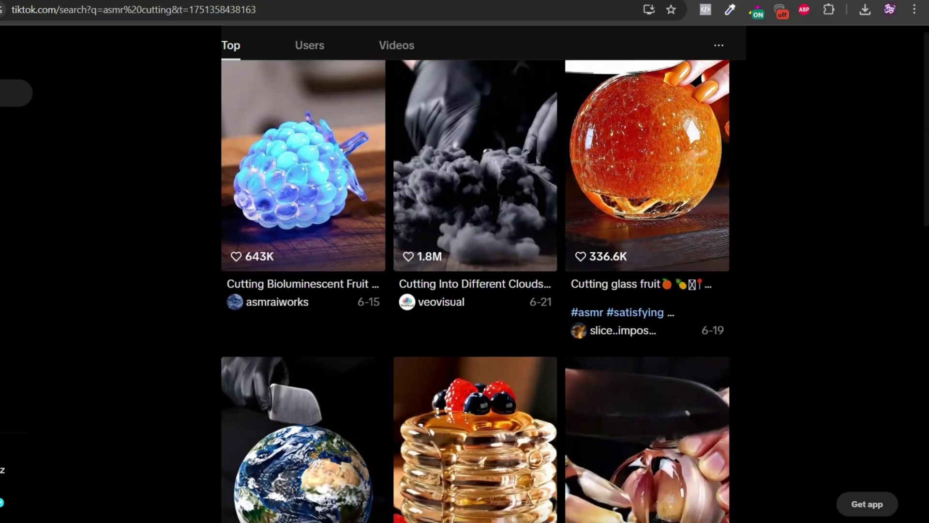
scroll(476, 291, "down", 3)
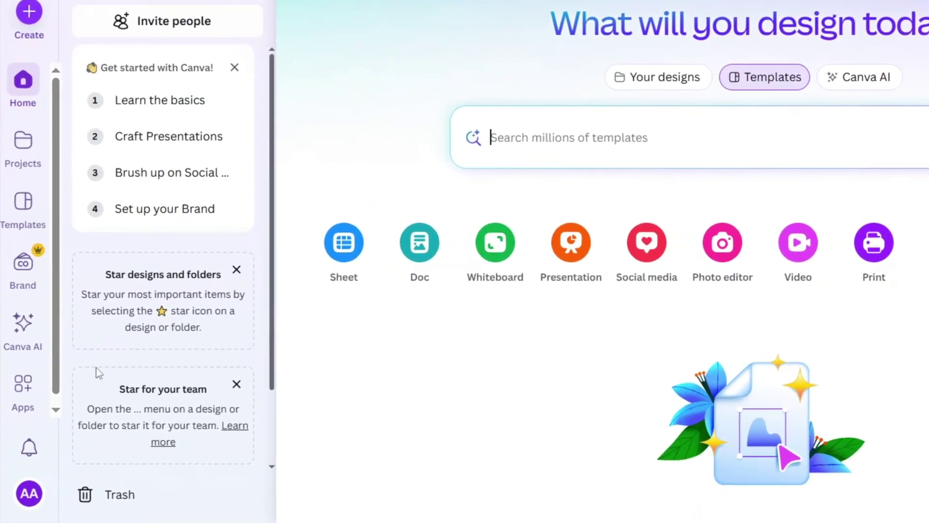
Open Canva AI from the home page and preview the video Style choices, then close them
left_click(20, 349)
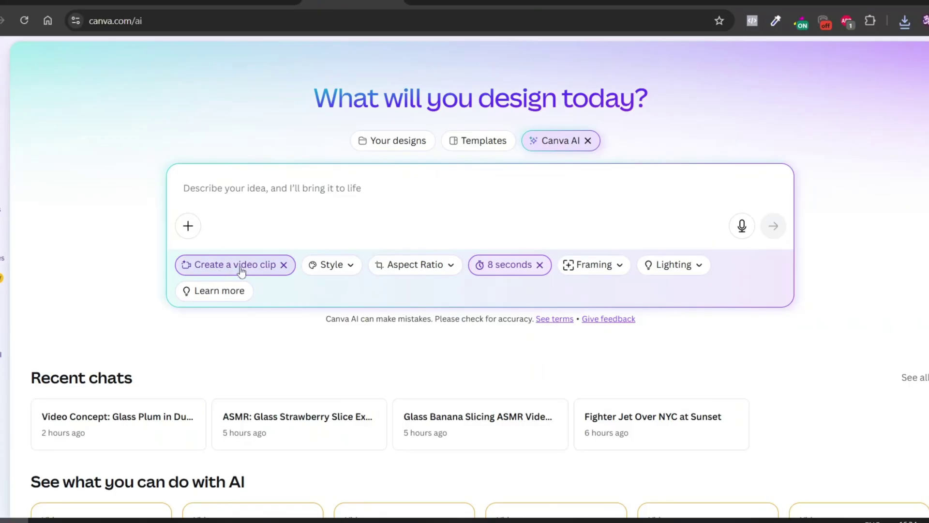
left_click(354, 271)
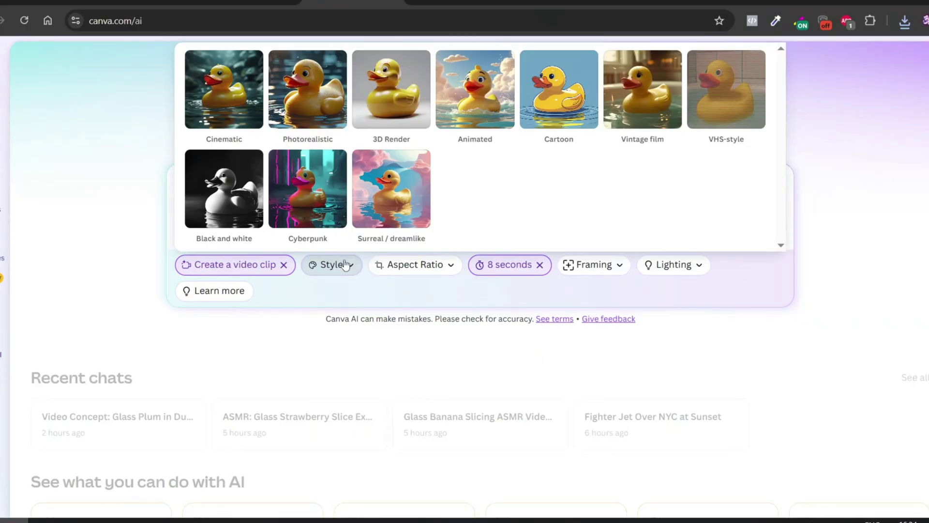
left_click(354, 272)
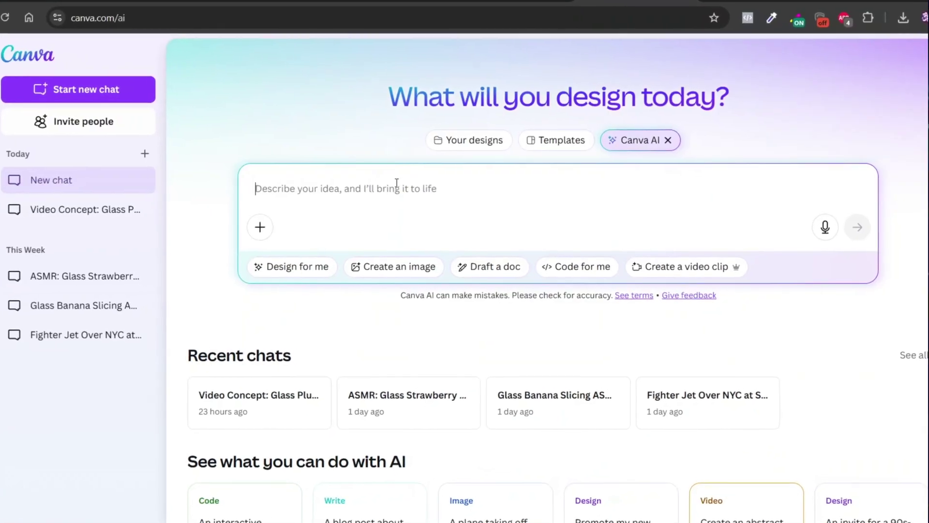
Paste the glass apple prompt, adding the Granny Smith green hue and hand-slicing sentences
left_click(391, 182)
type("A hyper-realistic, cinematic close-up of a whole apple made of transparent, shimmering glass.")
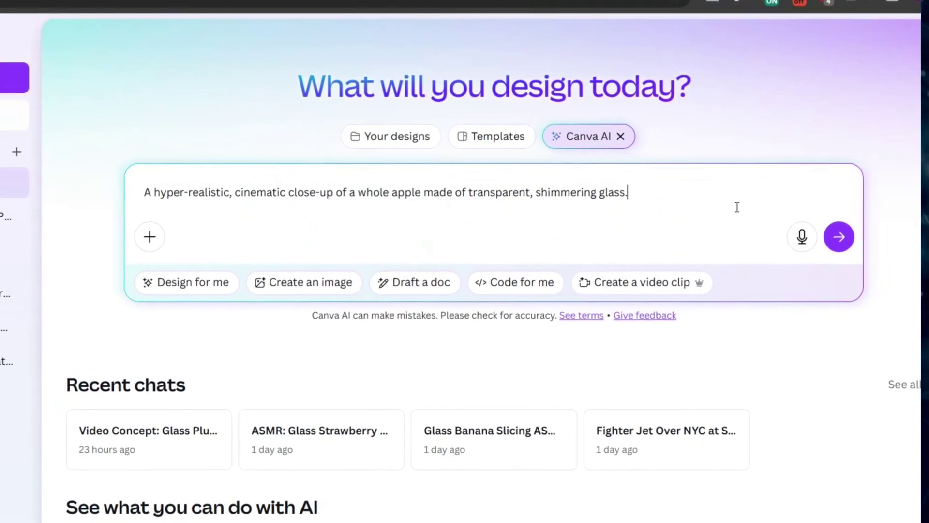
type("The glass has a soft, outer green hue, just like a Granny Smith apple.")
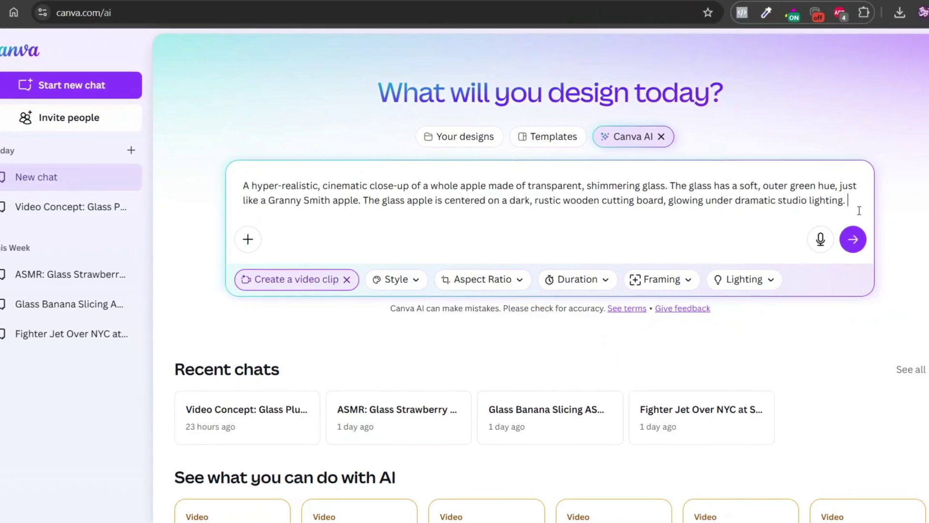
type("A human hand holds a sharp, clean stainless steel knife. In extreme slow motion, the knife performs a single, smooth slice through the glass apple.")
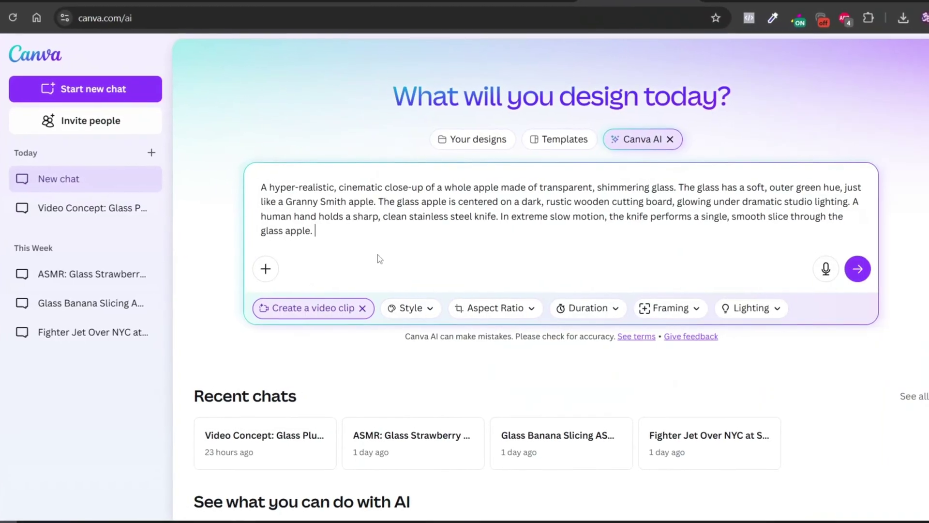
Paste the remaining details: jelly-glass texture, no shards, ASMR-only audio, macro lens and bokeh
type("Emphasize that the fruit has a soft, 'jelly-glass' texture. Crucially, there should be no shards, no fractures, and no cracking. The effect is a fluid, clean separation.")
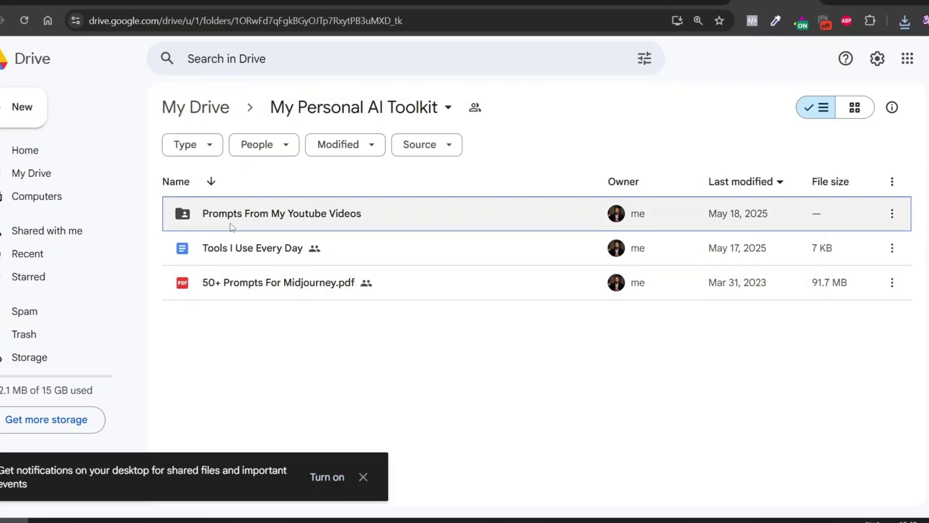
Open the 'Prompts From My Youtube Videos' folder in Google Drive
left_click(231, 226)
double_click(231, 225)
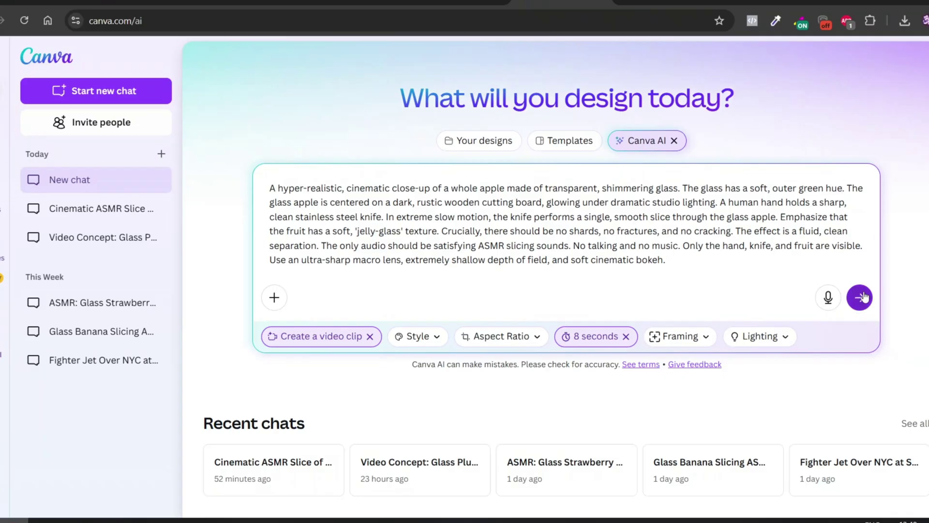
Submit the glass apple prompt as an 8-second video clip and play the video
left_click(860, 297)
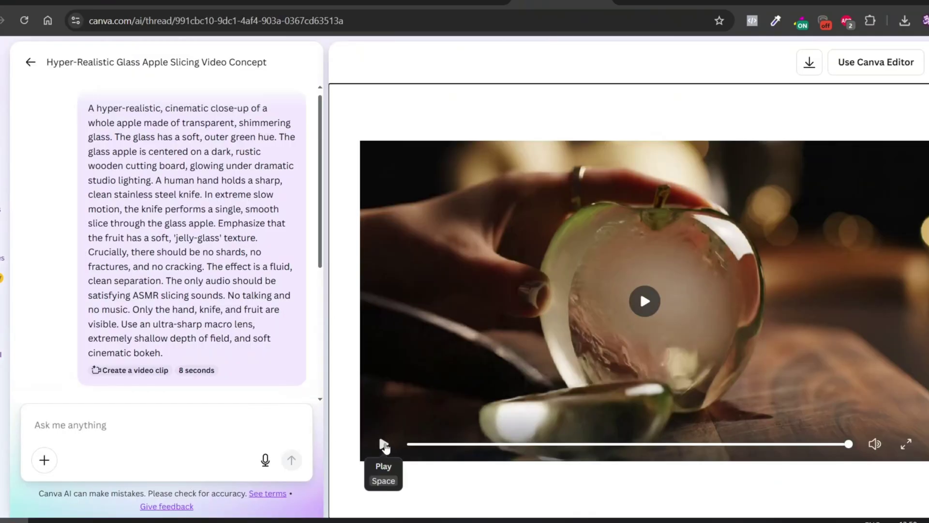
left_click(384, 444)
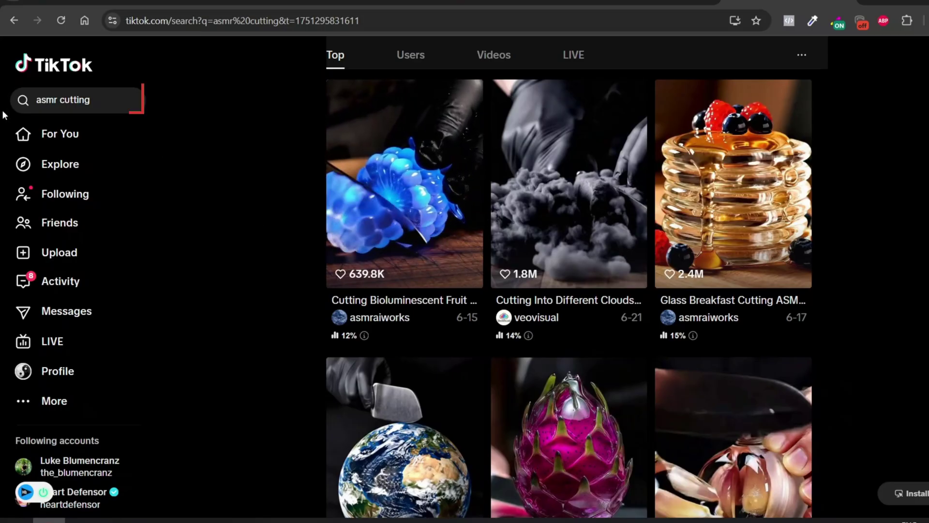
Open the orange Cutting glass fruit video, jump to the glass raspberry scene, and screenshot it
scroll(222, 155, "down", 3)
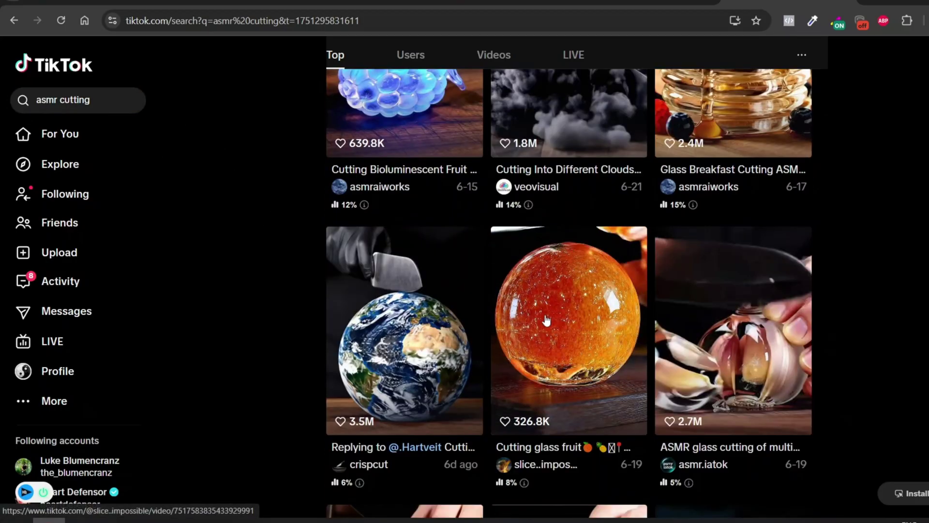
left_click(546, 321)
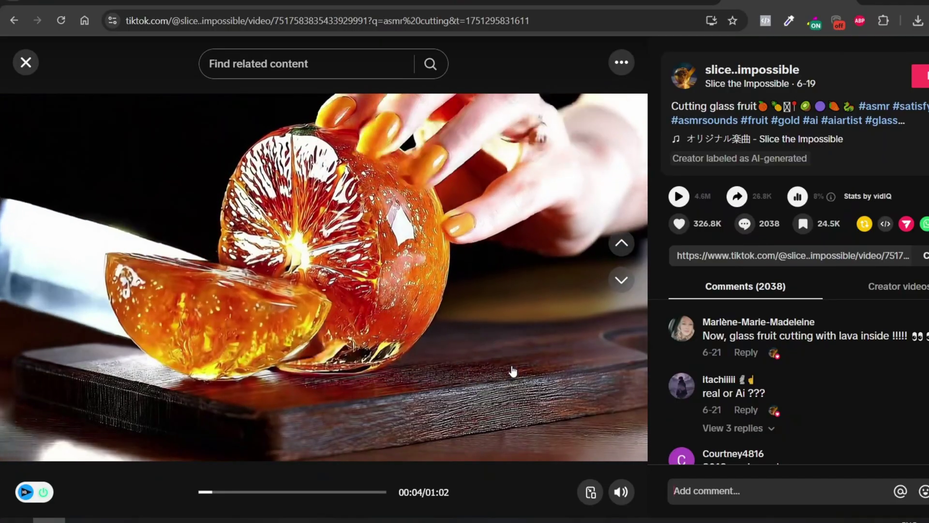
left_click(534, 357)
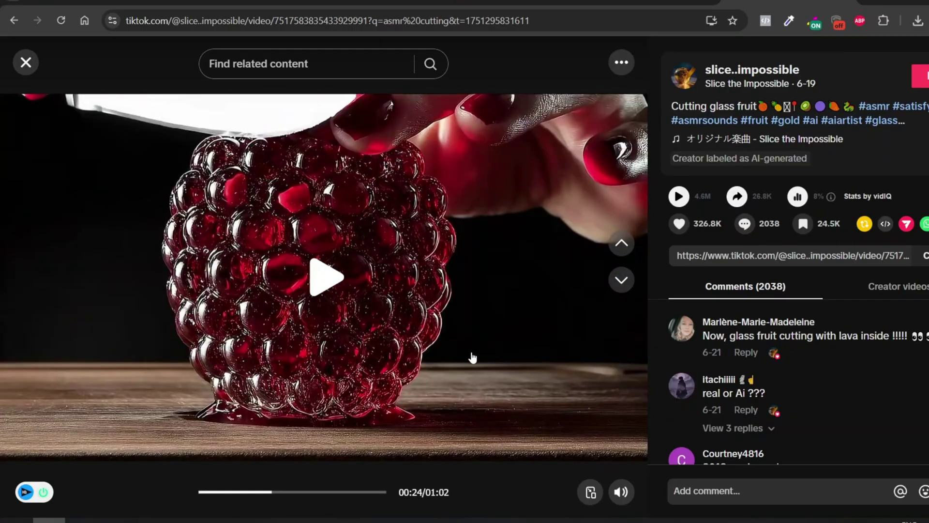
key("Print")
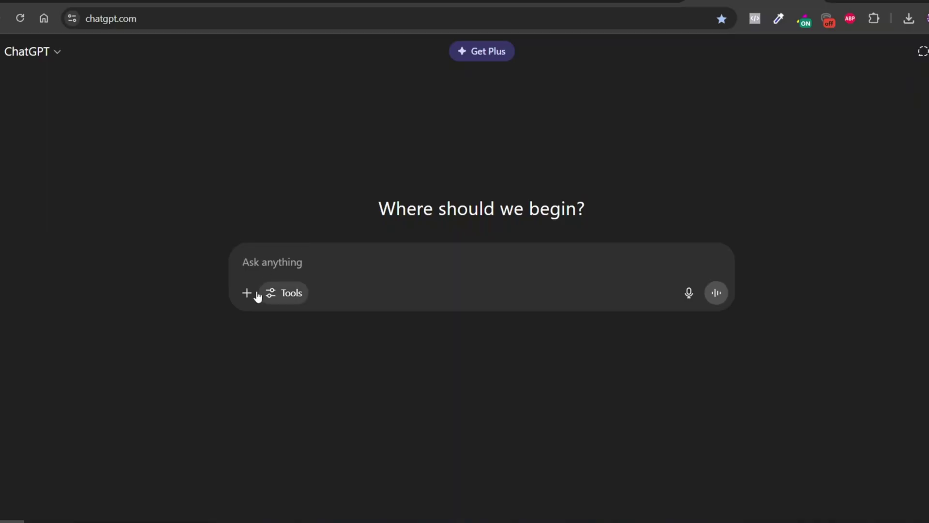
Send ChatGPT the video with the reverse-engineer request, then select the returned gelatin blackberry prompt
left_click(257, 295)
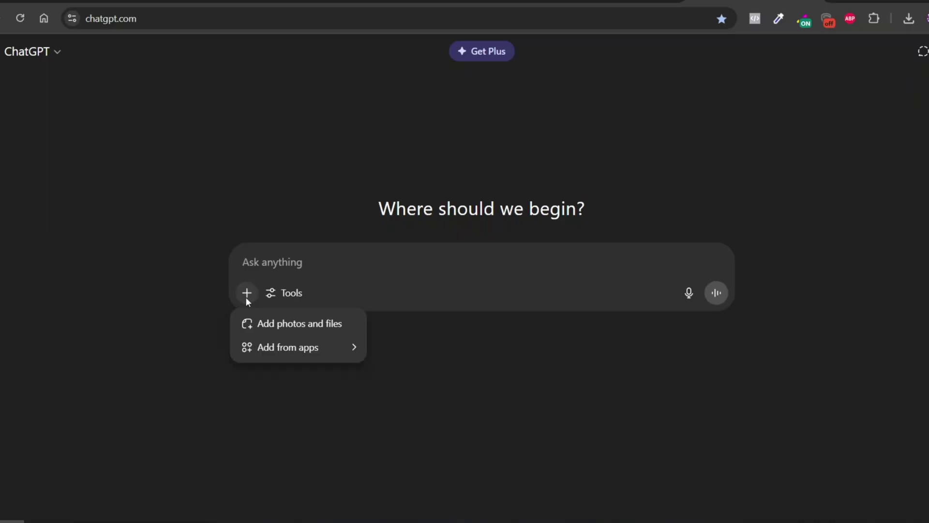
left_click(266, 326)
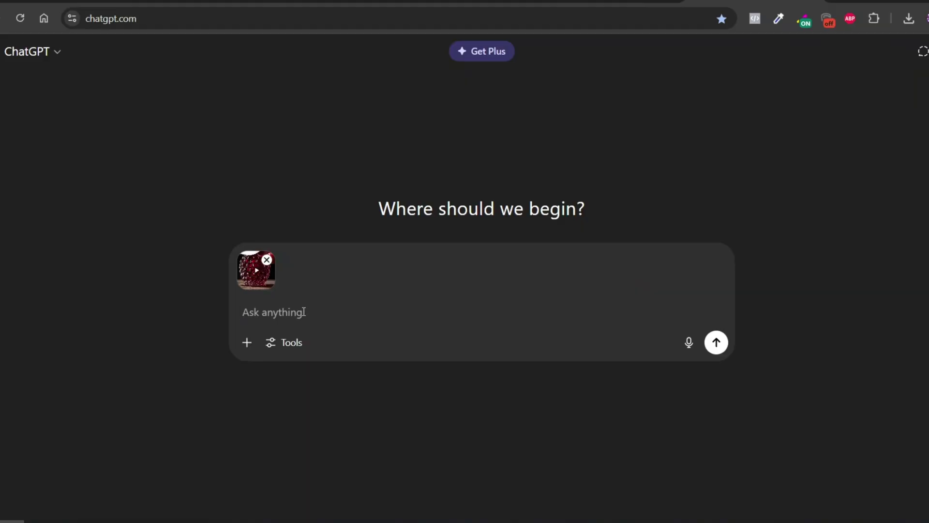
type("Here’s a screenshot from a viral AI ASMR video I found on social media. Please reverse engineer it and write me a detailed Veo 3-style prompt that I can use in Canva’s VEO 3 tool to create a similar video.  Focus on visual details like material, lighting, camera style, slow-motion effects, and any ASMR-specific elements. Make it cinematic and satisfying, just like the original.  Here's the screenshot: [Attach Image]")
key("Return")
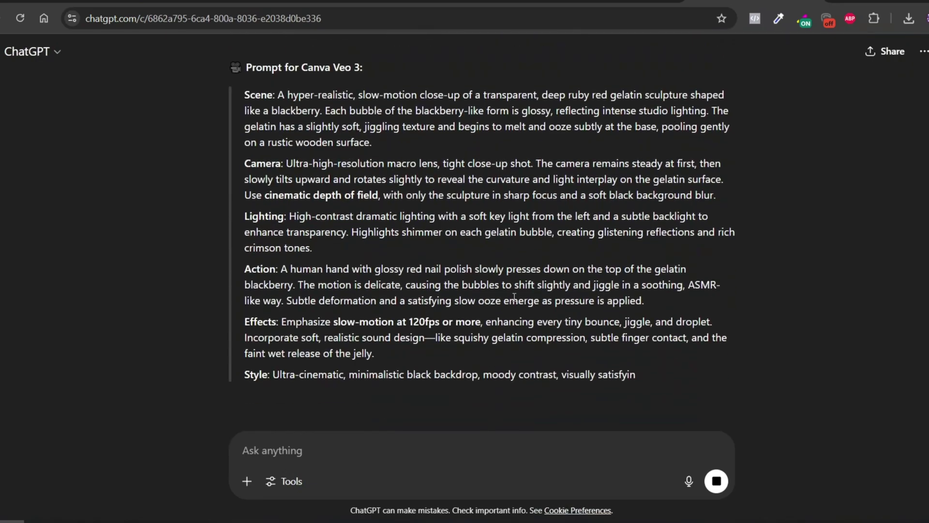
scroll(515, 300, "down", 1)
left_click_drag(475, 343, 248, 193)
Paste the gelatin blackberry prompt into a new Canva AI chat, submit it, and add a knife-slicing sentence
right_click(249, 200)
left_click(306, 217)
key("ctrl+Tab")
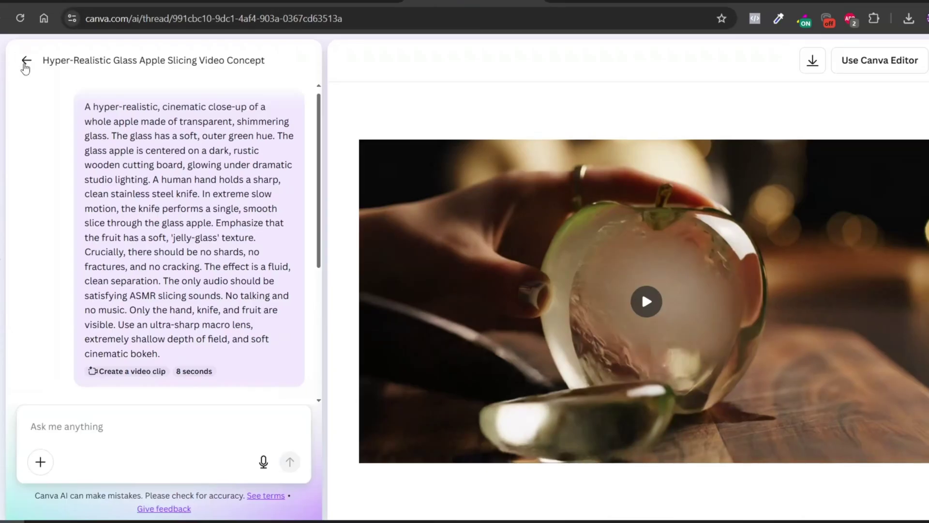
left_click(25, 62)
right_click(249, 208)
left_click(309, 319)
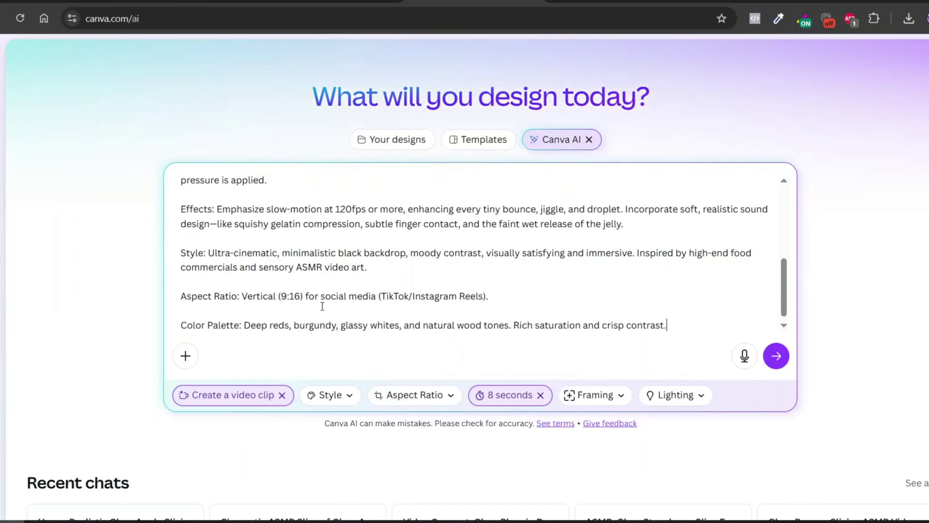
left_click(415, 395)
key("Return")
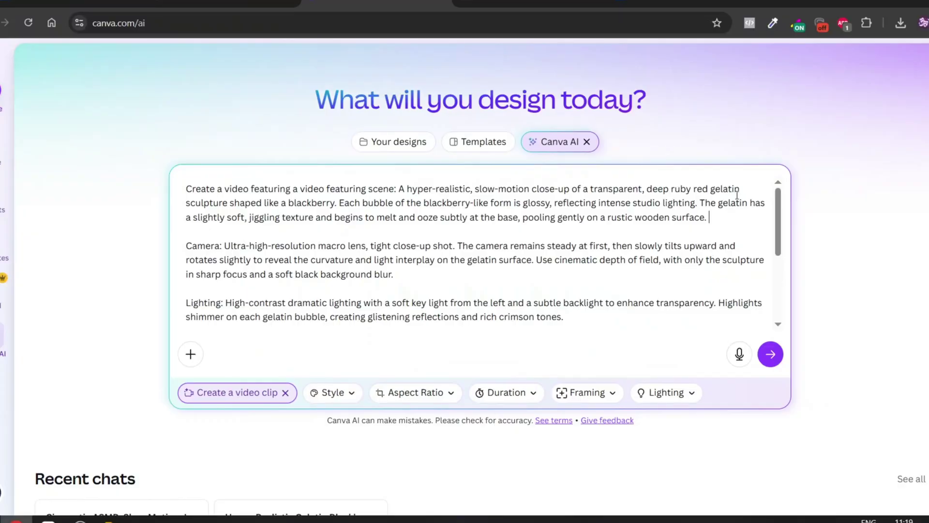
key("ctrl+v")
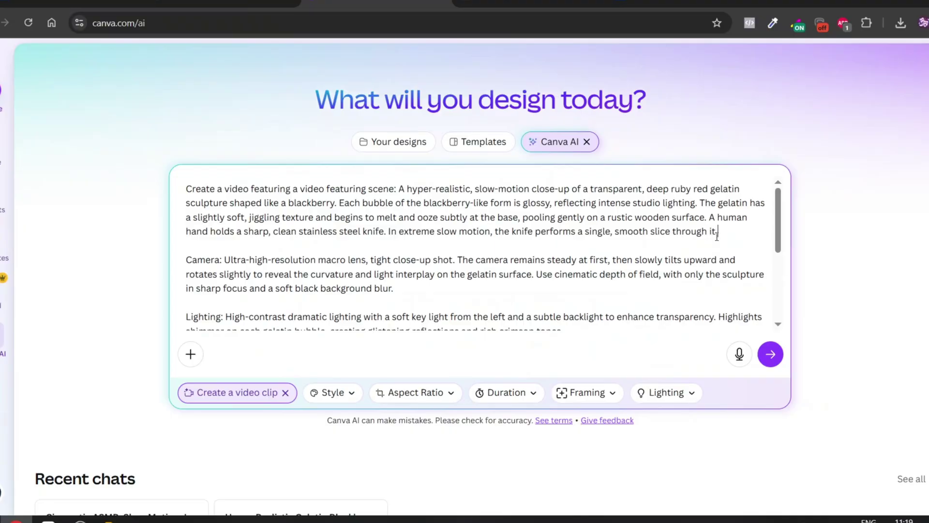
left_click_drag(709, 215, 727, 229)
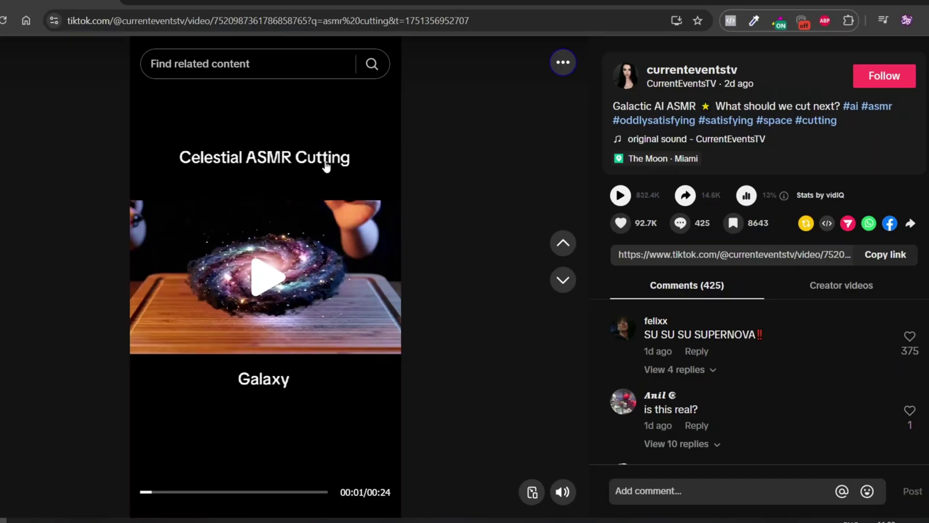
Copy the galaxy TikTok video's link and paste it into SnapTik's download field
left_click(867, 261)
left_click(358, 6)
left_click(436, 323)
right_click(309, 240)
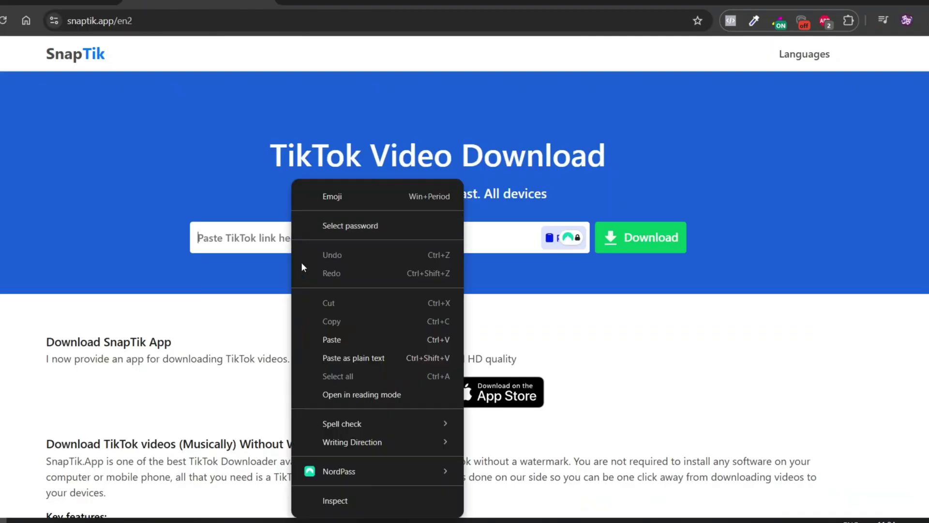
left_click(561, 238)
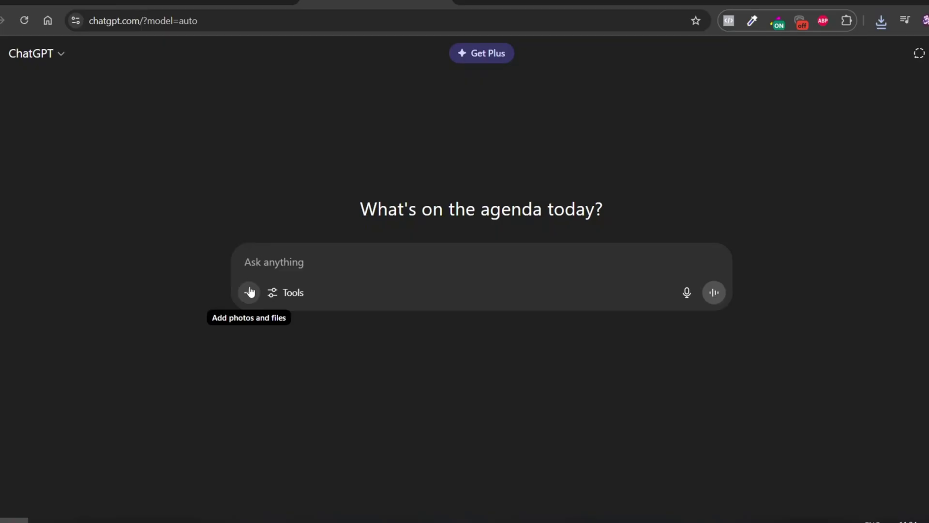
Send ChatGPT the downloaded snaptik .mp4 with the reverse-engineering request and read the Veo 3 prompt
left_click(249, 293)
left_click(289, 325)
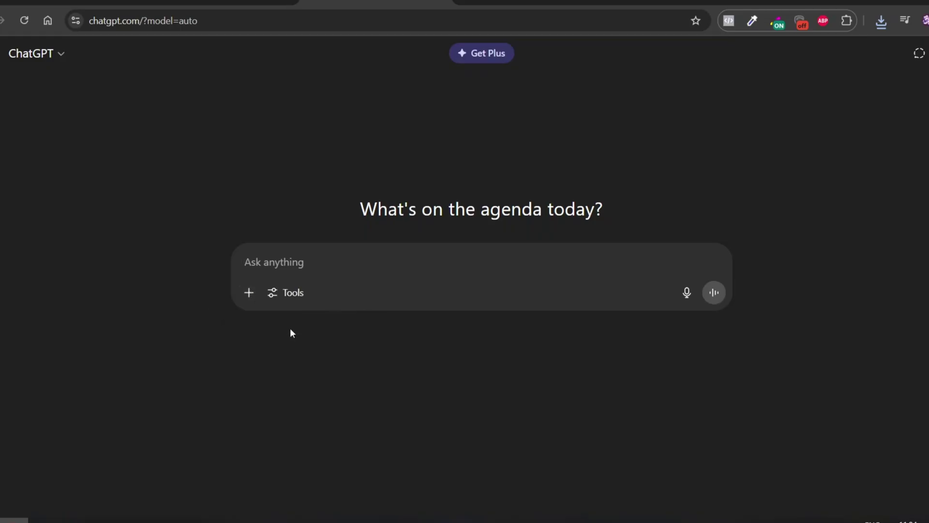
double_click(313, 208)
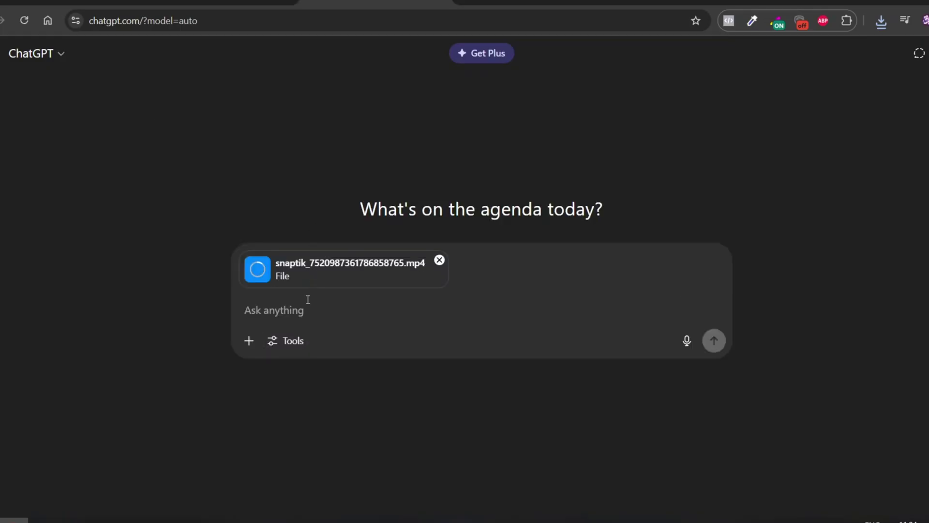
right_click(306, 309)
left_click(354, 139)
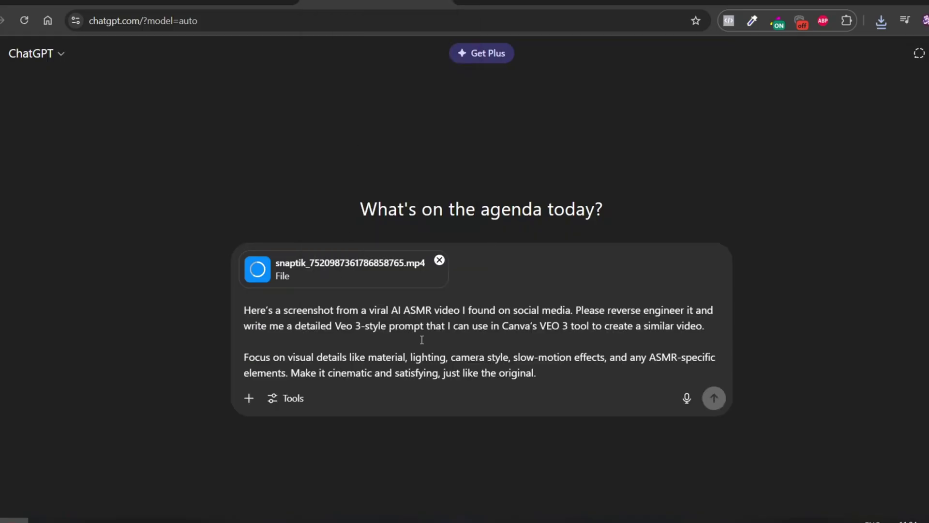
left_click(714, 397)
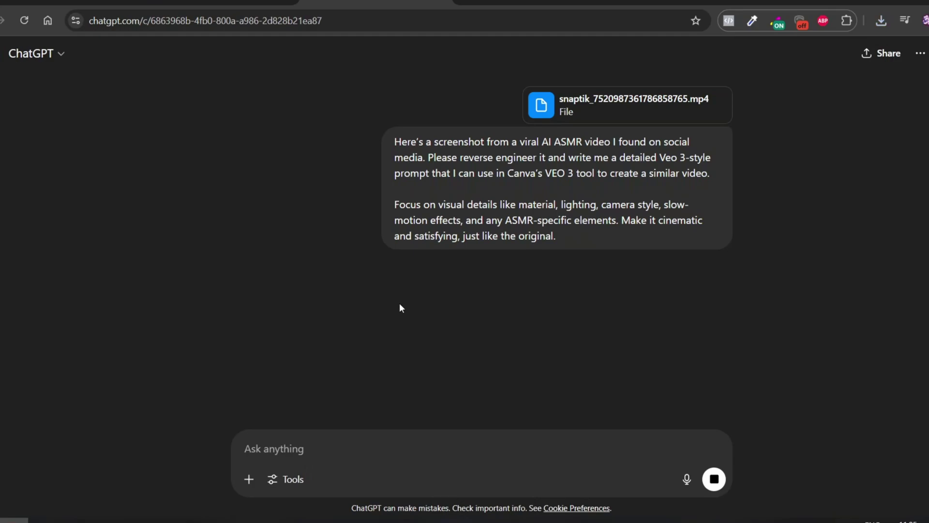
scroll(504, 349, "down", 1)
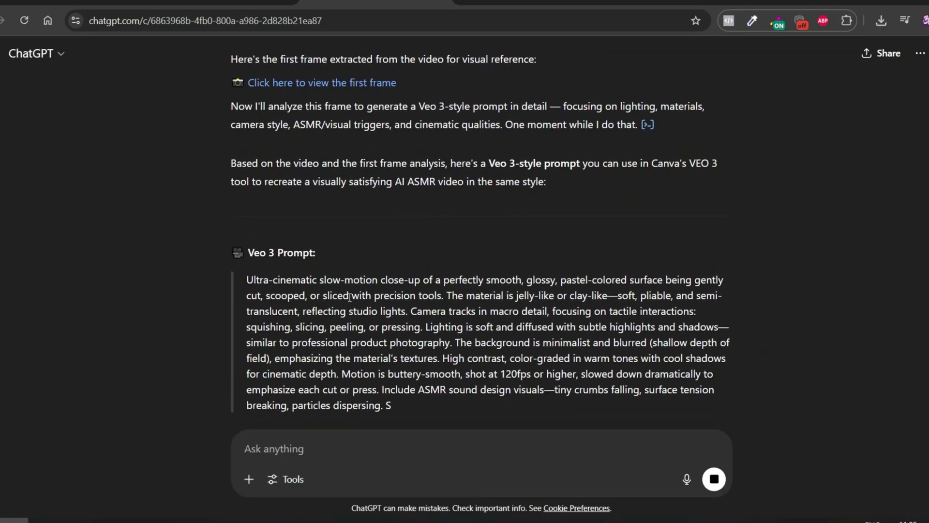
scroll(363, 211, "down", 4)
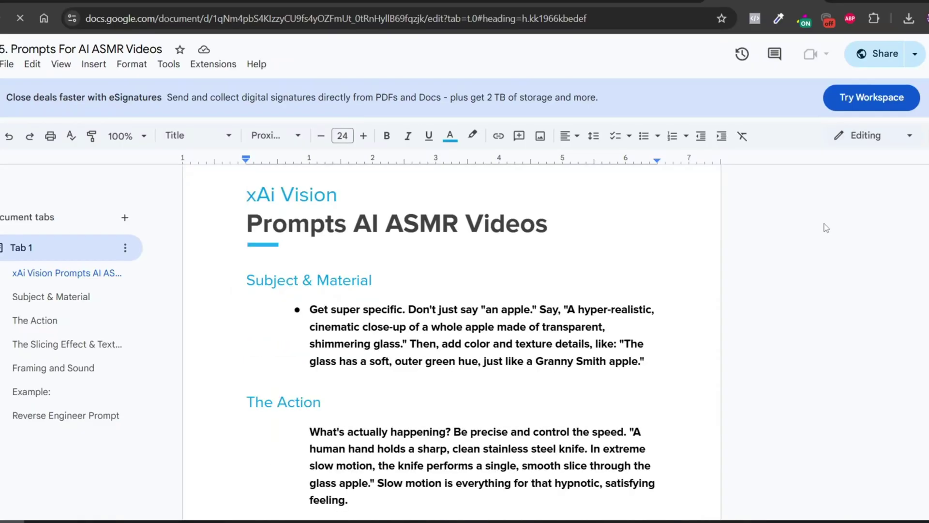
Scroll the prompt guide down past Subject & Material, Action and Slicing Effect to the gelatin-sculpture Example
scroll(450, 339, "down", 8)
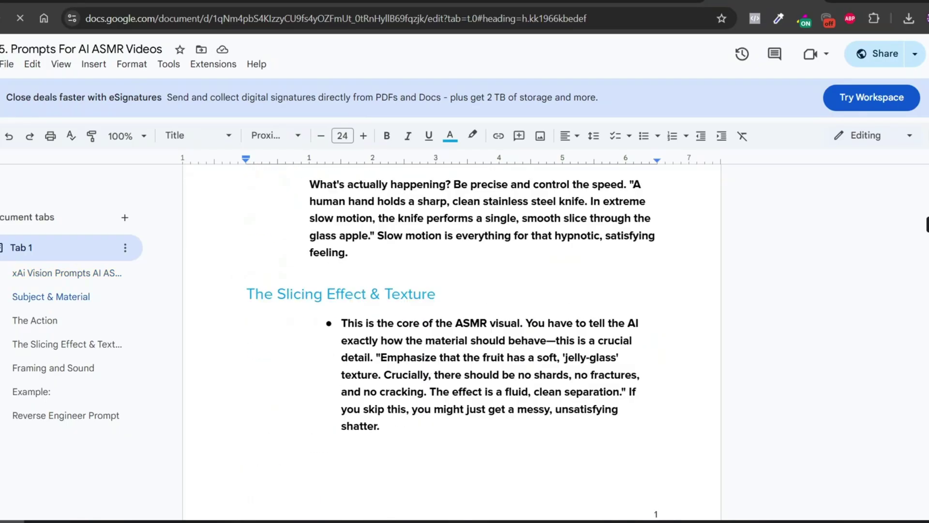
scroll(450, 339, "down", 10)
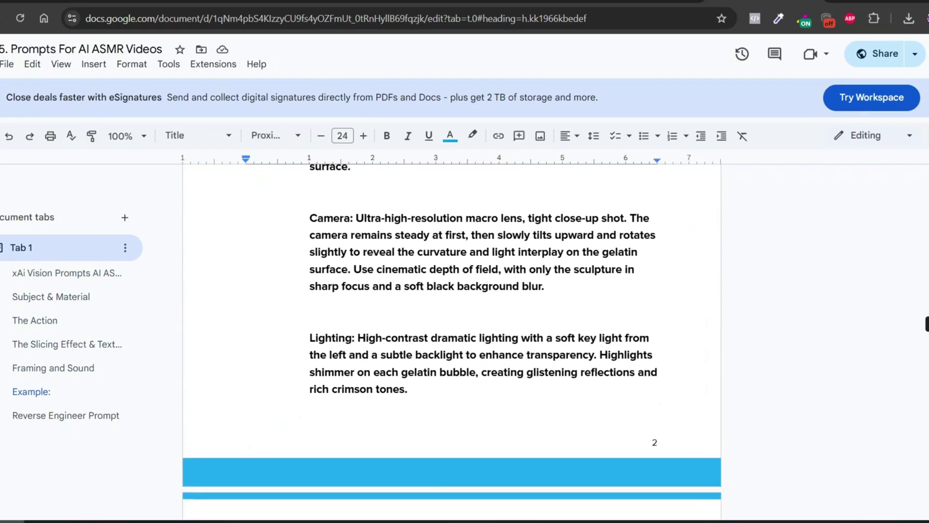